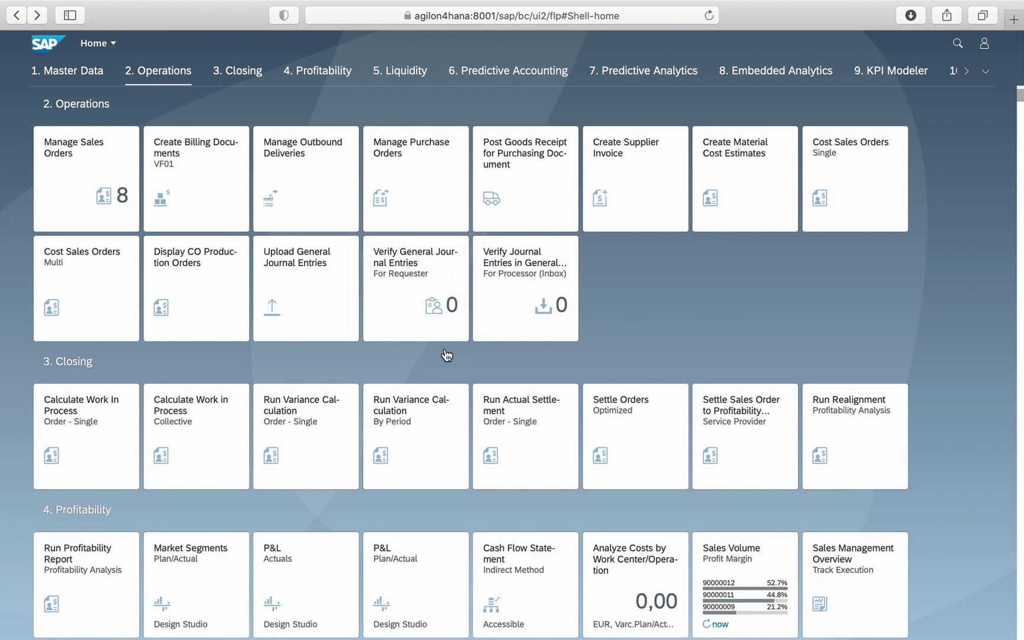
From Upload General Journal Entries, download the blank template as an English .xlsx spreadsheet
click(301, 333)
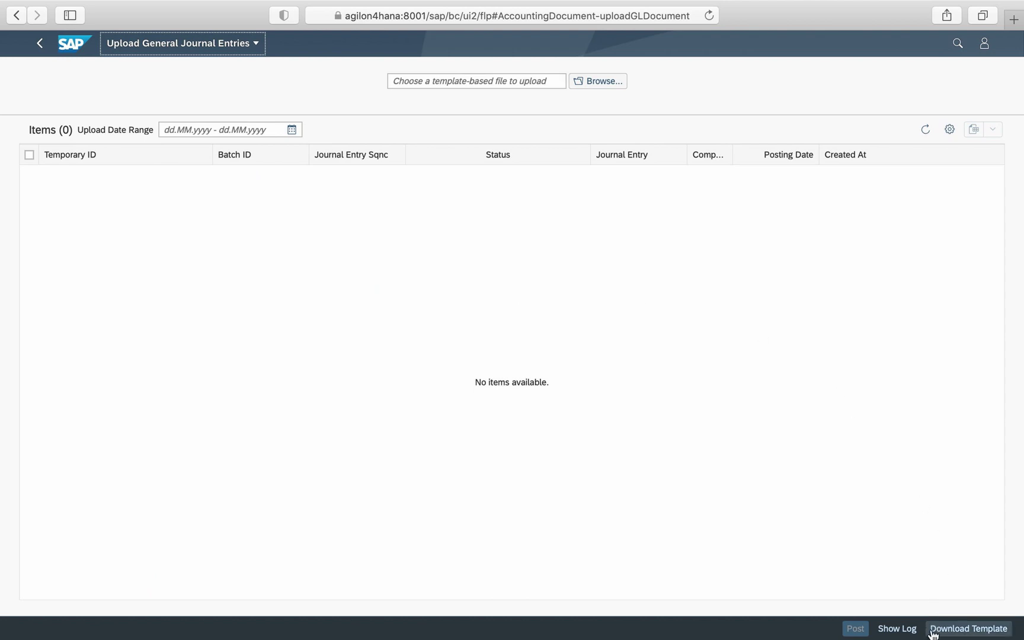
click(969, 628)
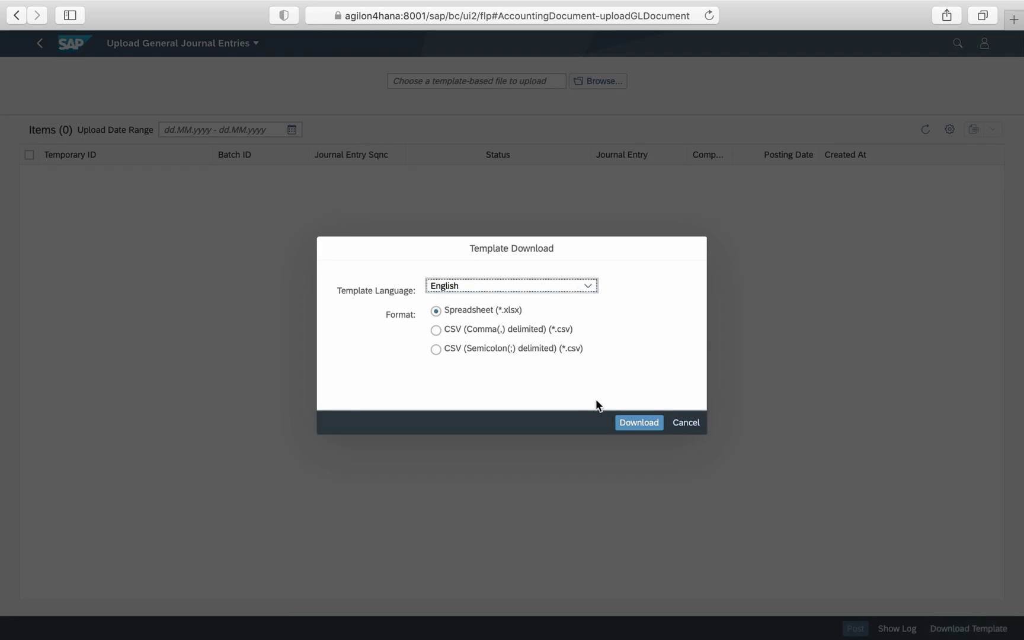
click(638, 422)
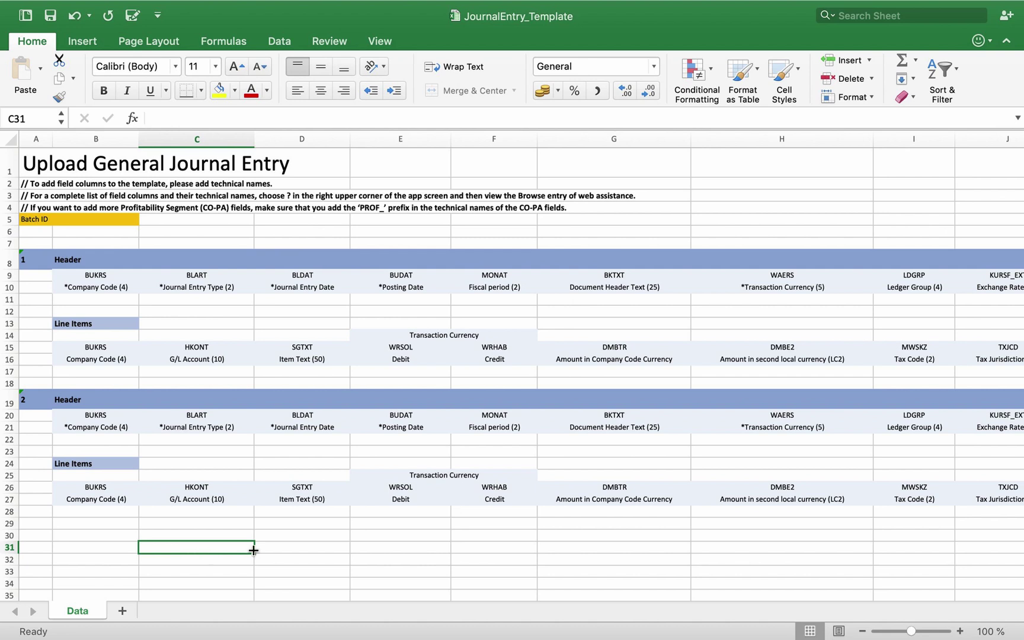
scroll(817, 316, right, 1)
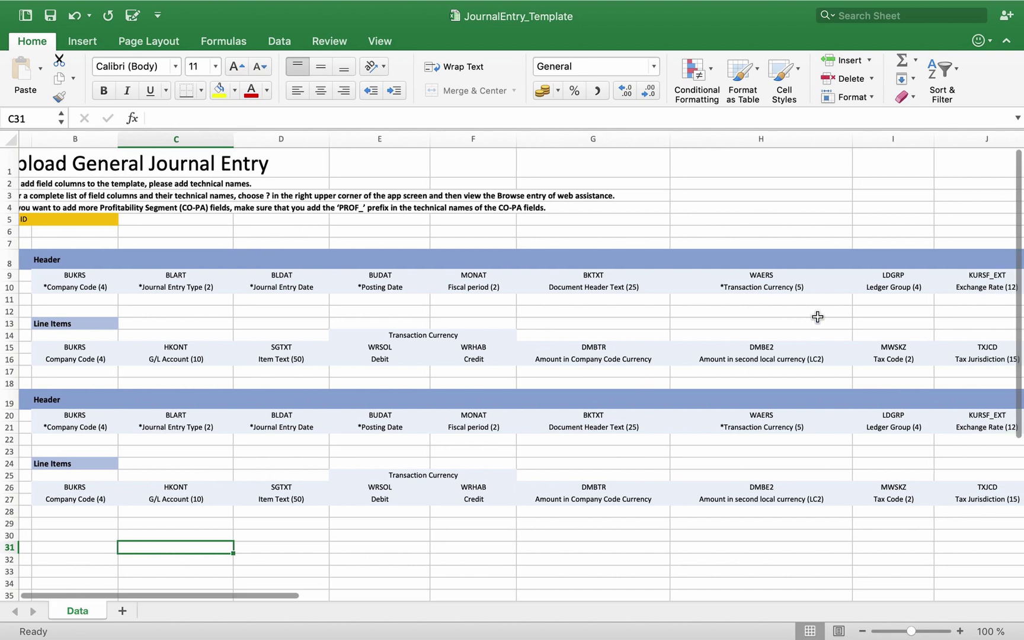
scroll(816, 317, right, 3)
scroll(816, 317, right, 2)
scroll(816, 316, right, 2)
scroll(817, 316, right, 2)
scroll(816, 316, right, 1)
scroll(817, 317, right, 2)
scroll(817, 317, right, 2)
scroll(817, 317, right, 1)
scroll(817, 317, right, 2)
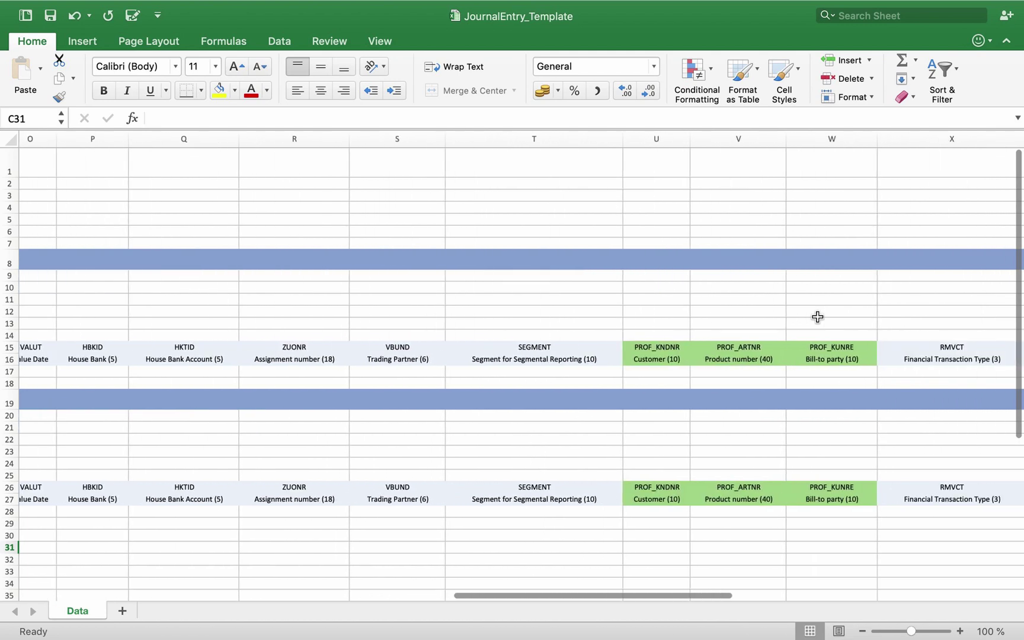
scroll(816, 316, right, 2)
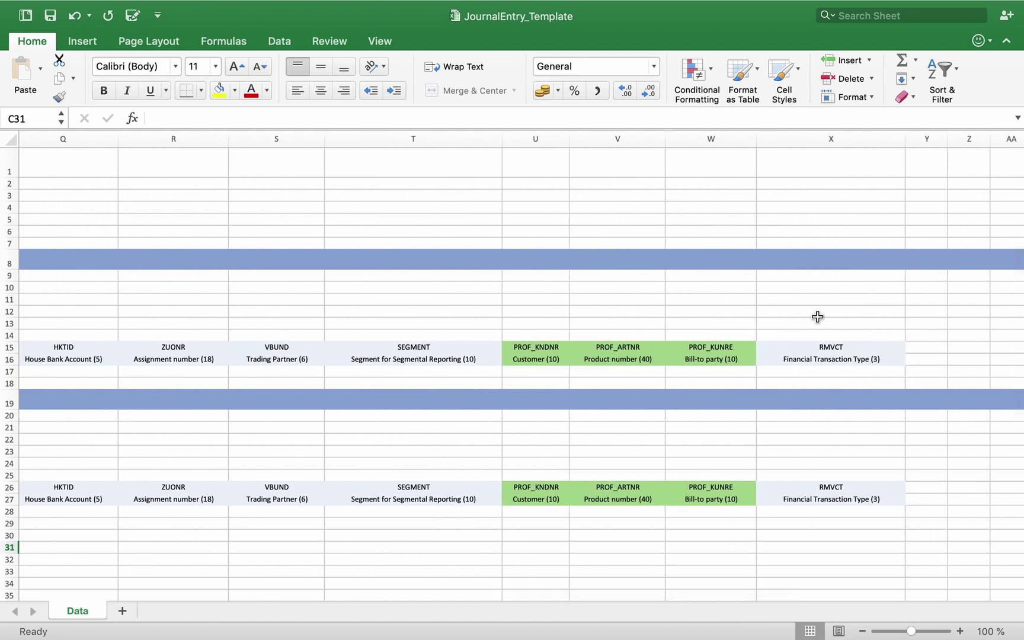
scroll(817, 317, left, 10)
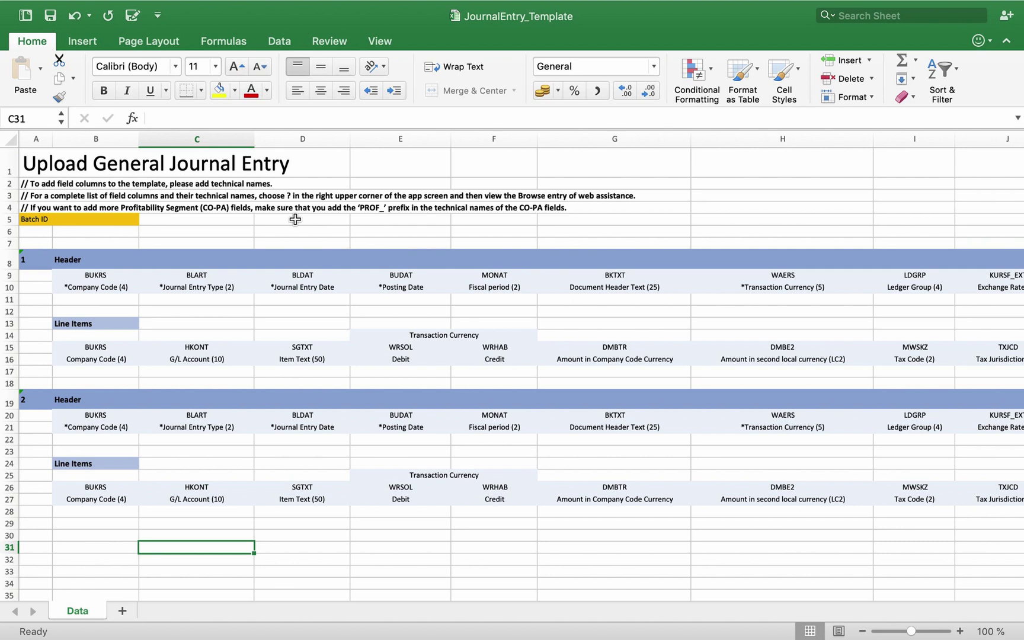
Enter BSTAT in O9 with description 'Journal Entry Attribute' in O10 and widen column O
key(ctrl+z)
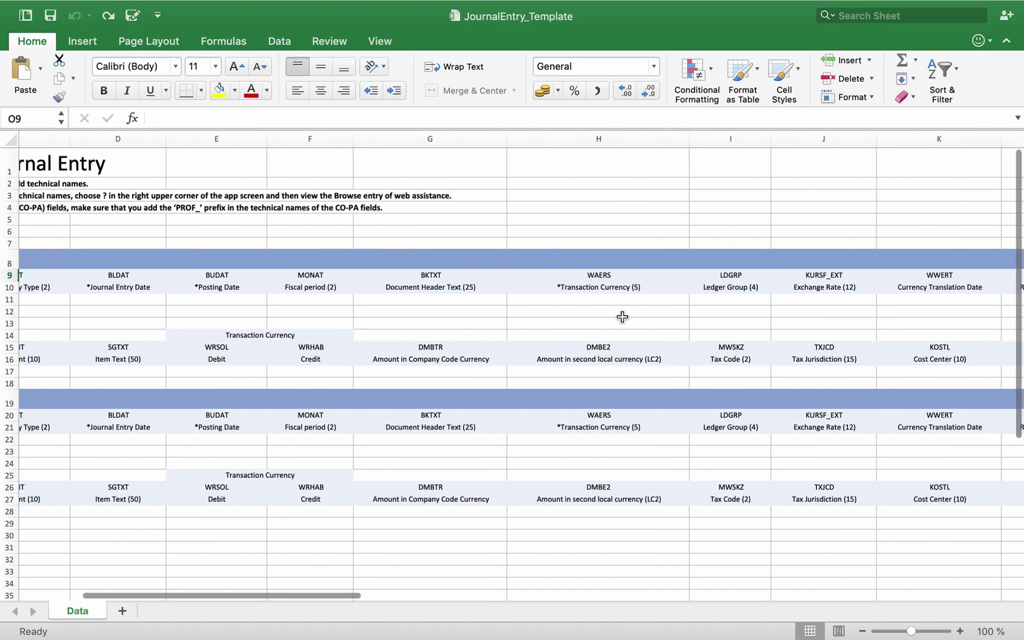
scroll(622, 317, right, 3)
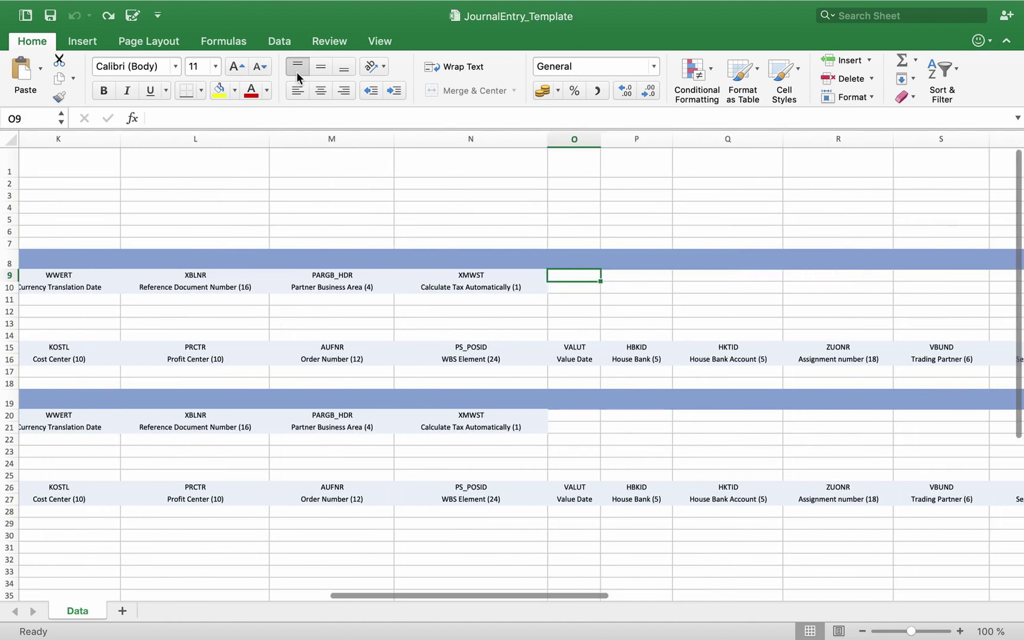
click(304, 117)
text(BSTAT)
key(Return)
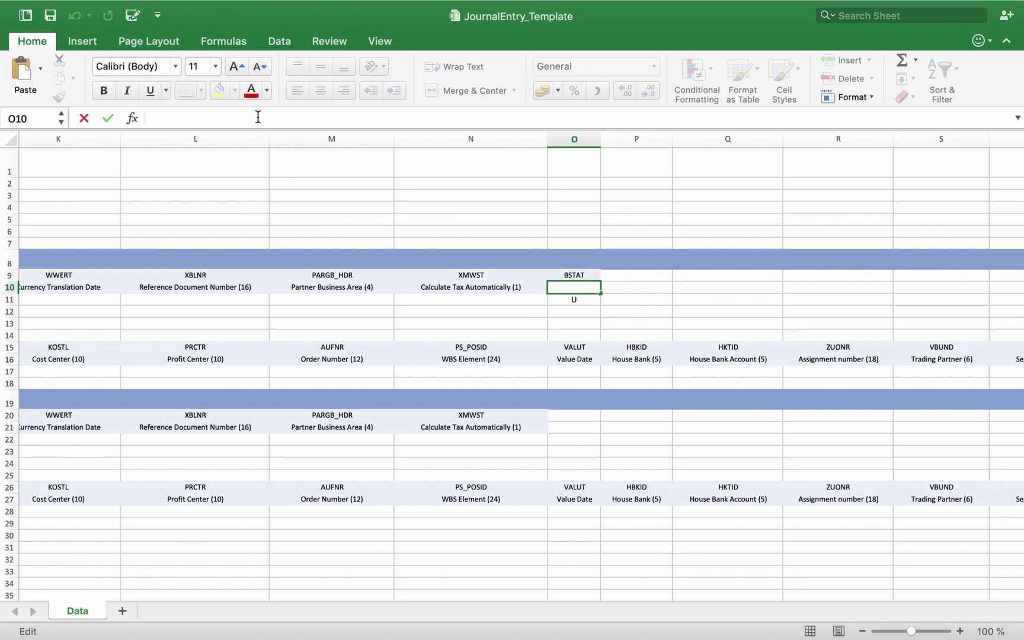
text(Journal Entry Attribute)
key(Return)
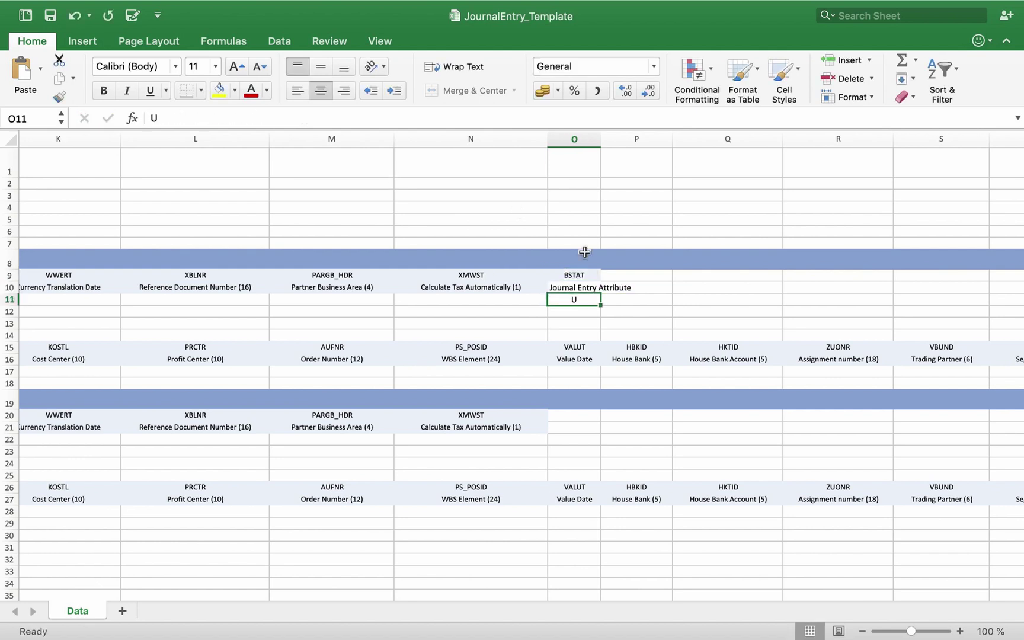
drag(599, 137, 638, 138)
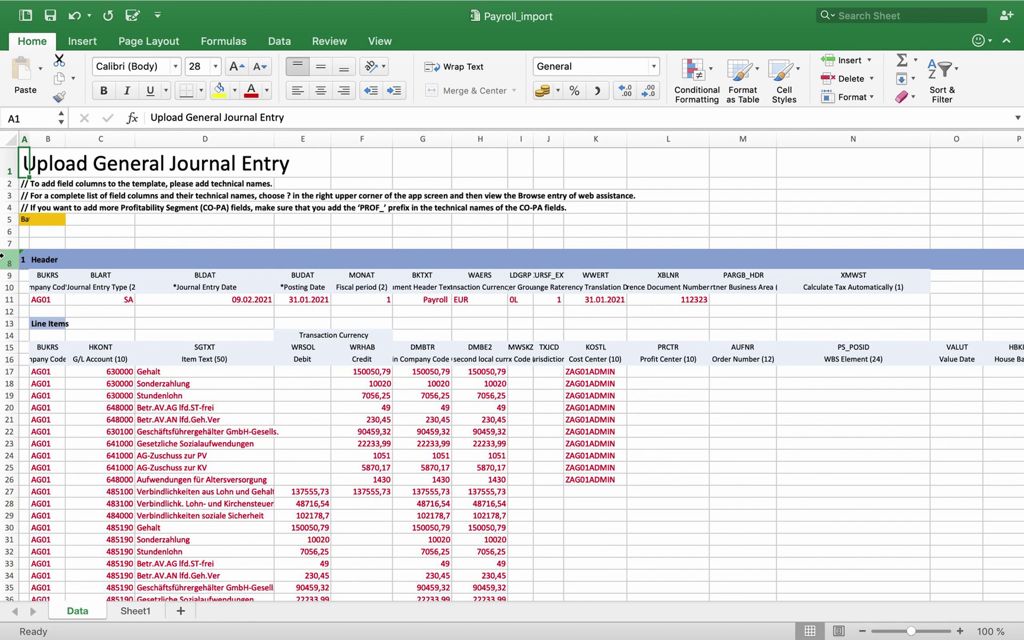
scroll(9, 506, down, 4)
scroll(728, 422, right, 2)
scroll(728, 422, up, 1)
scroll(727, 421, right, 5)
scroll(728, 421, right, 5)
scroll(728, 421, right, 3)
scroll(728, 421, right, 1)
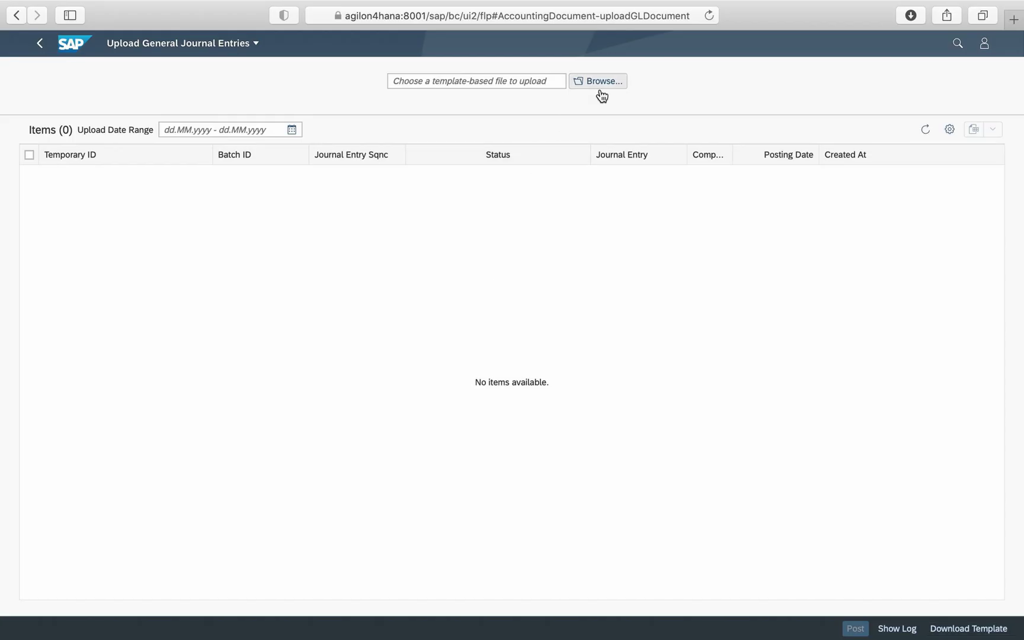
Upload Payroll_import.xlsx and read the error log pointing to a debit/credit issue on line 27
click(605, 89)
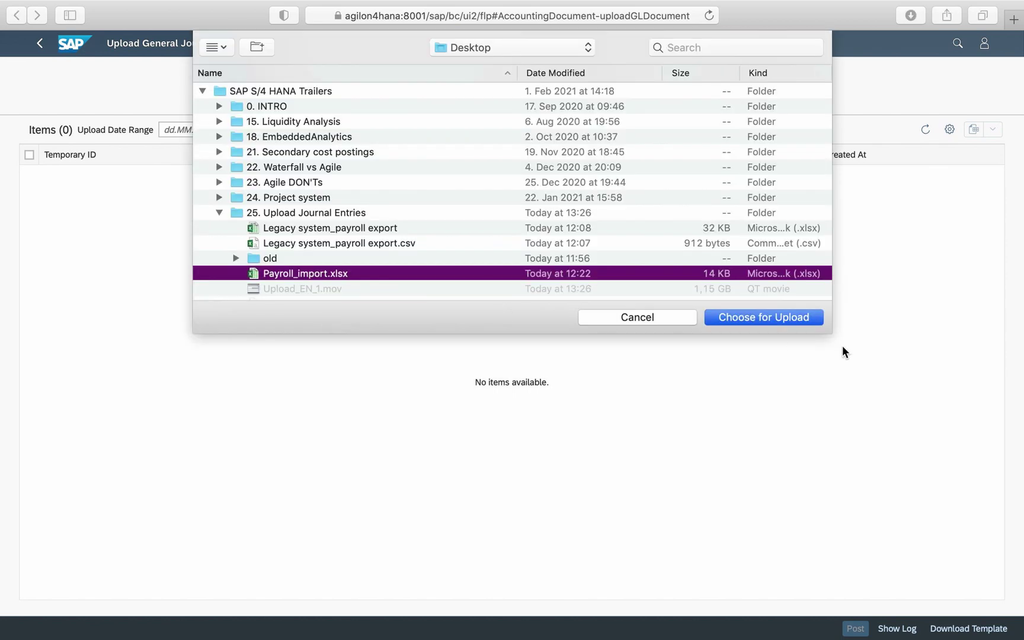
click(768, 321)
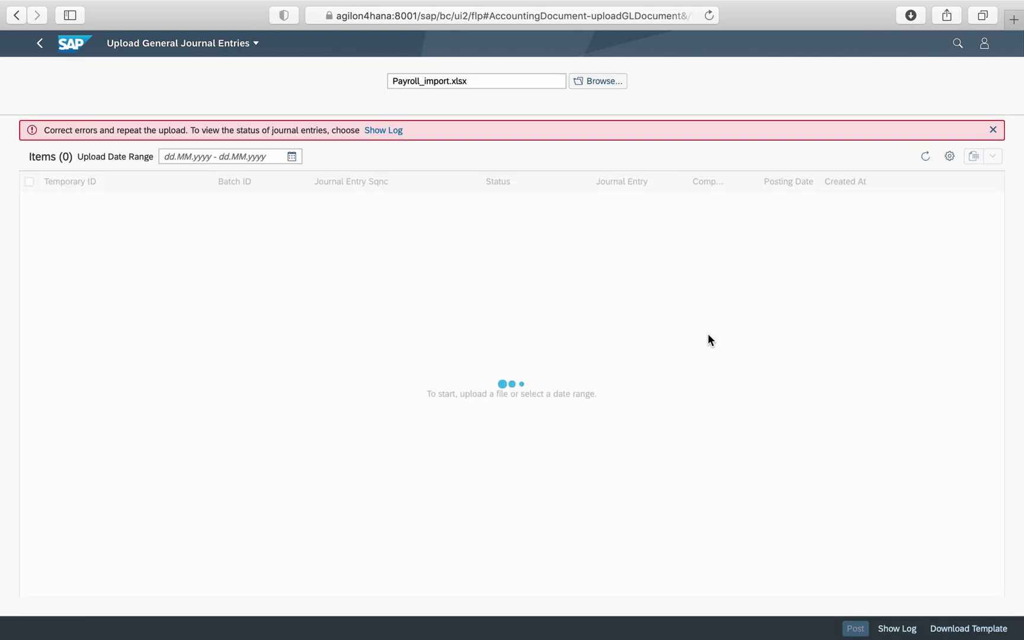
click(391, 133)
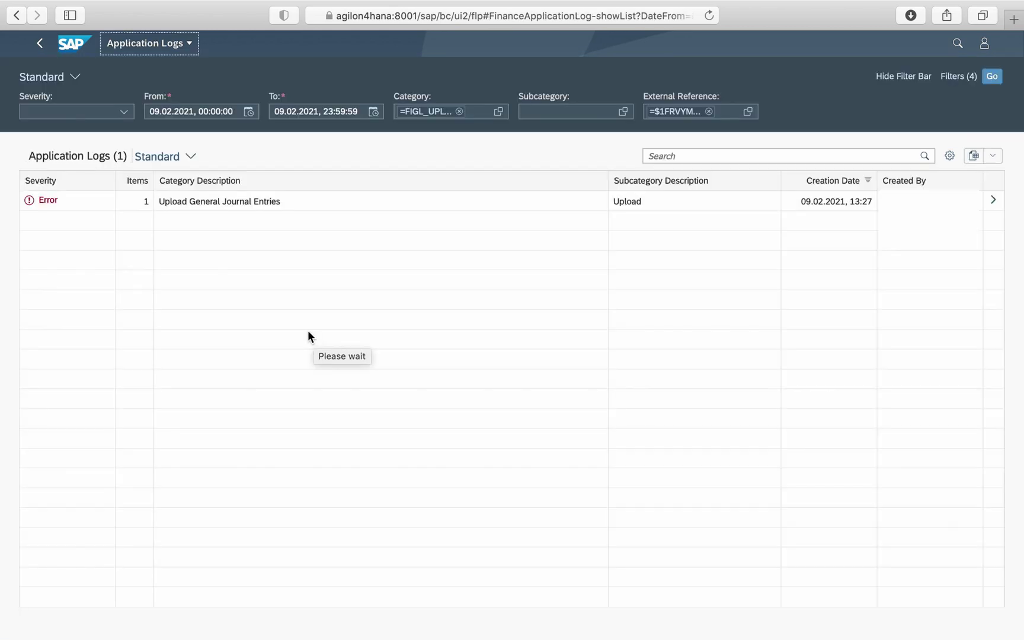
click(993, 201)
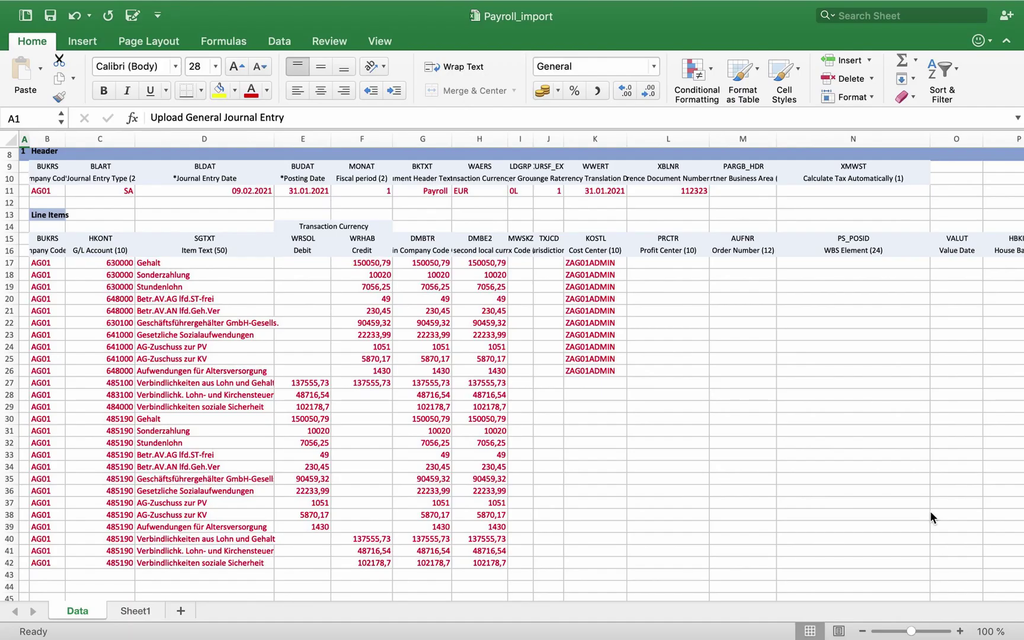
Clear the duplicate credit amount in F27, leaving only the debit, and save Payroll_import
click(8, 382)
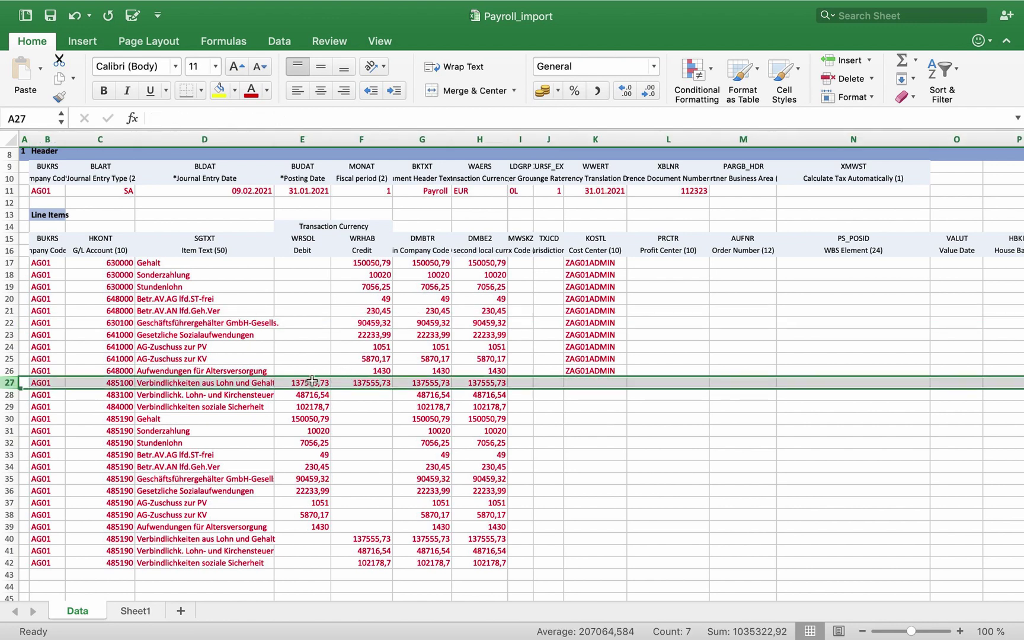
drag(309, 383, 366, 382)
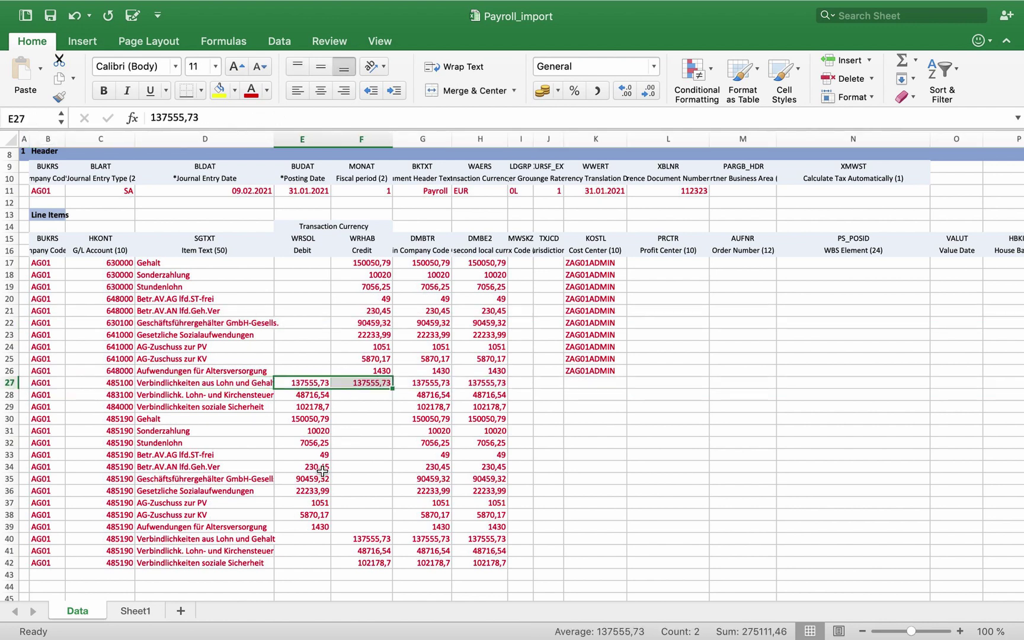
click(366, 381)
key(Delete)
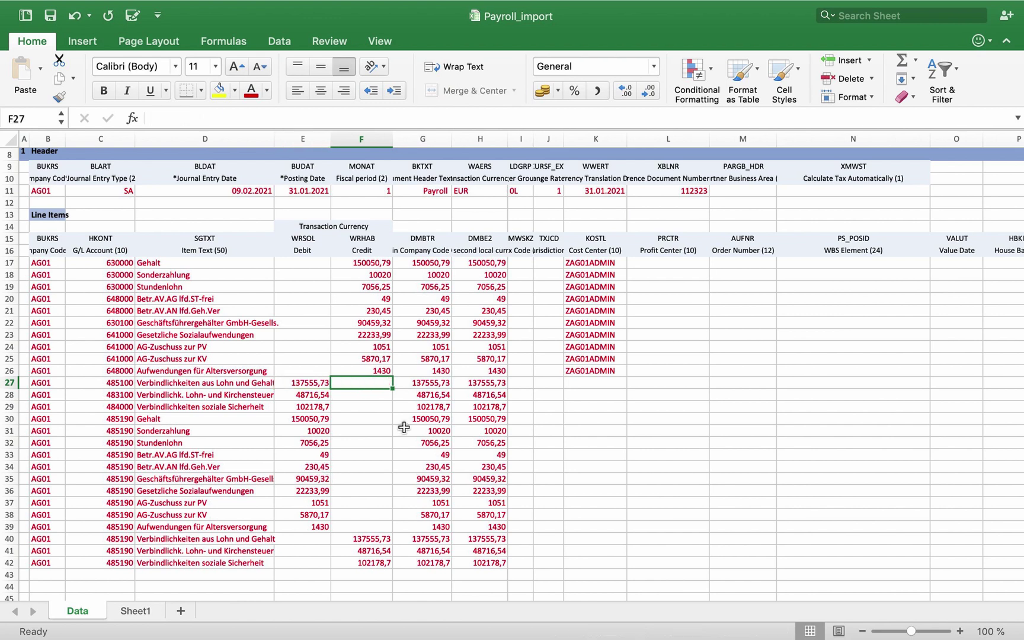
click(51, 15)
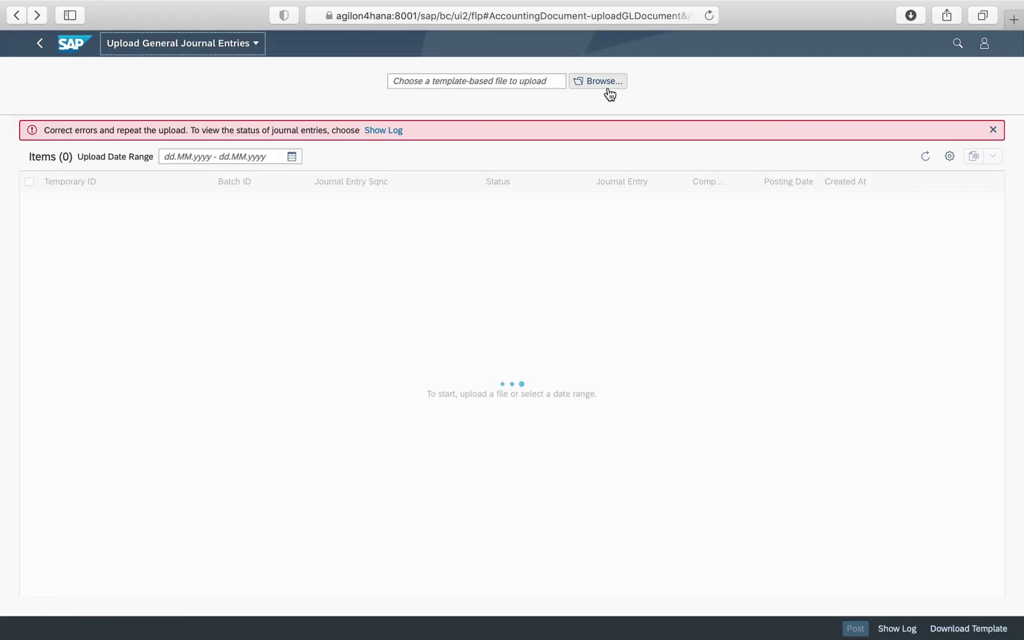
Upload the corrected Payroll_import.xlsx as a held entry and choose Post General Journal Entries on it
click(606, 81)
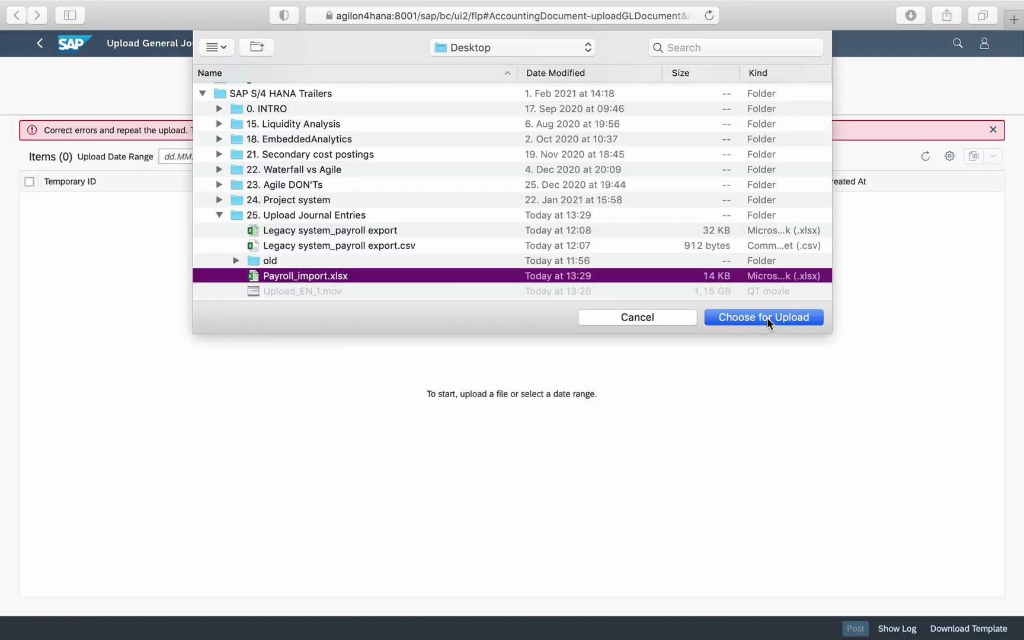
click(766, 316)
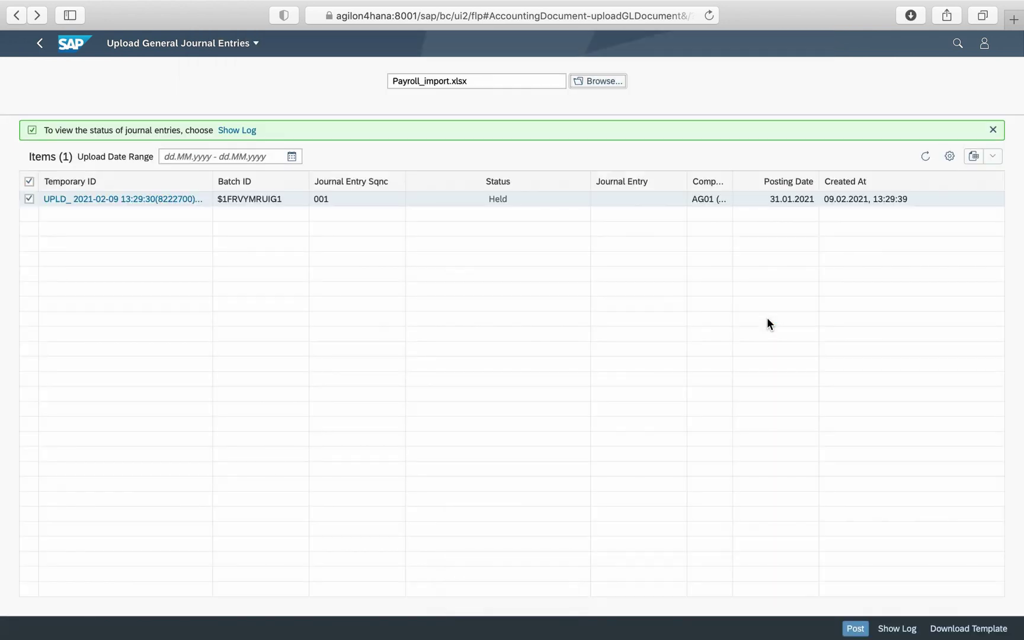
click(152, 205)
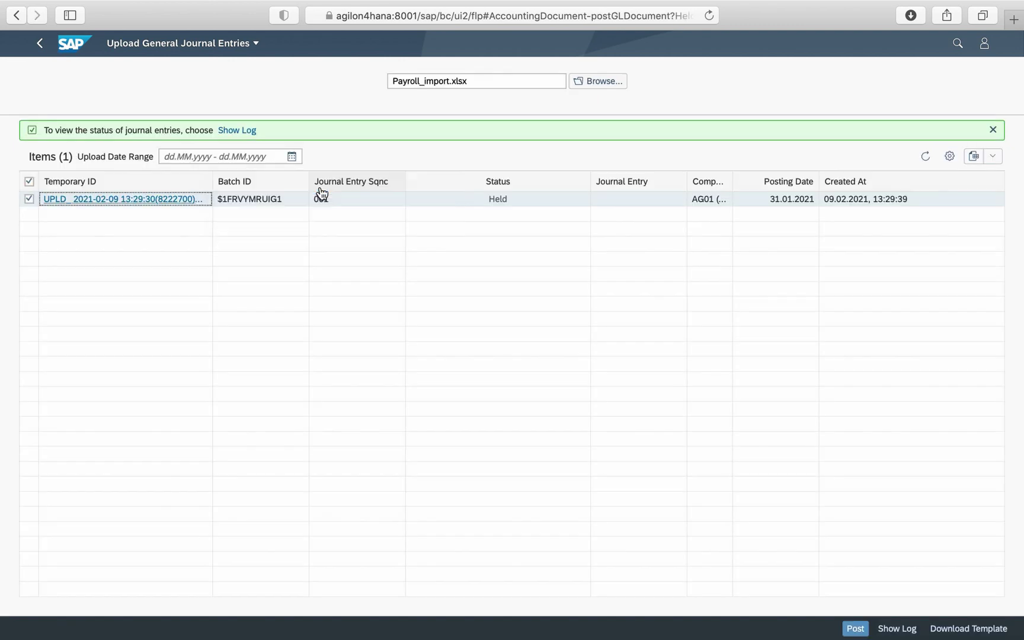
click(321, 193)
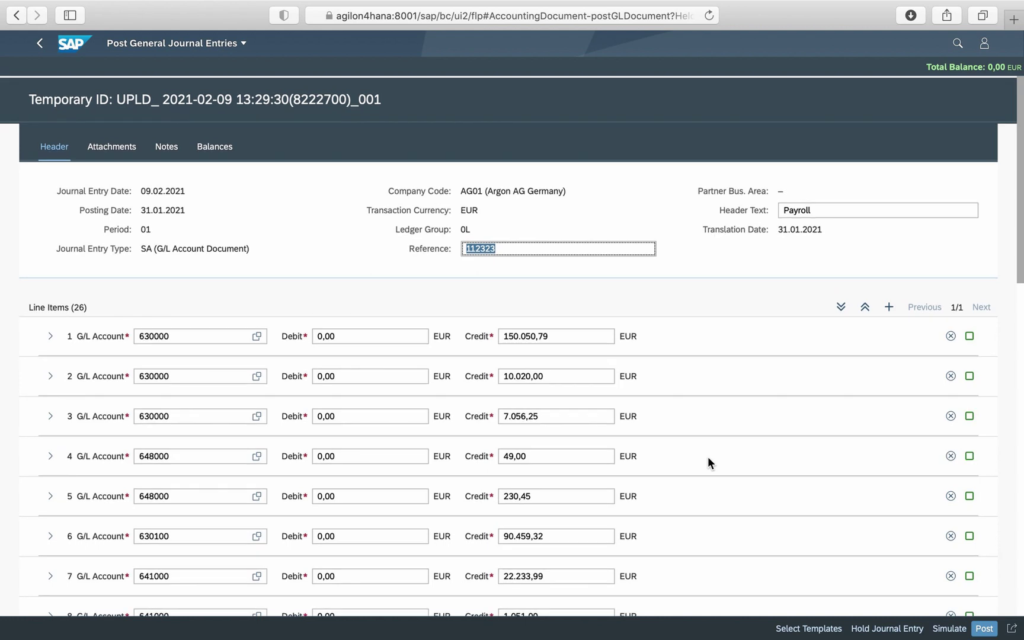
scroll(707, 456, down, 5)
scroll(707, 456, down, 1)
scroll(707, 455, down, 2)
scroll(707, 461, down, 1)
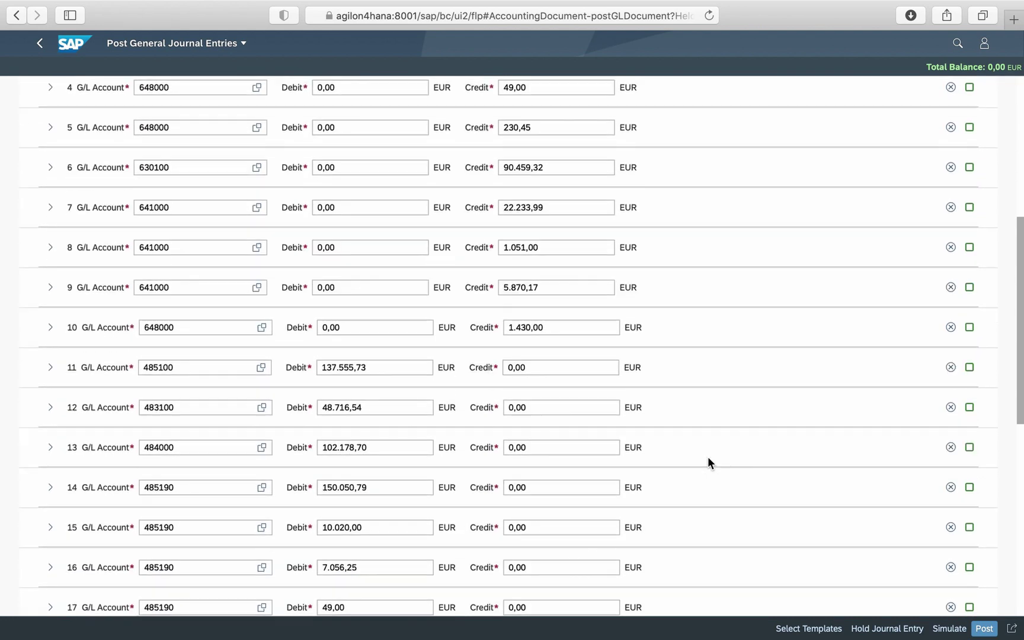
scroll(707, 461, down, 3)
scroll(707, 461, down, 2)
scroll(707, 461, down, 2)
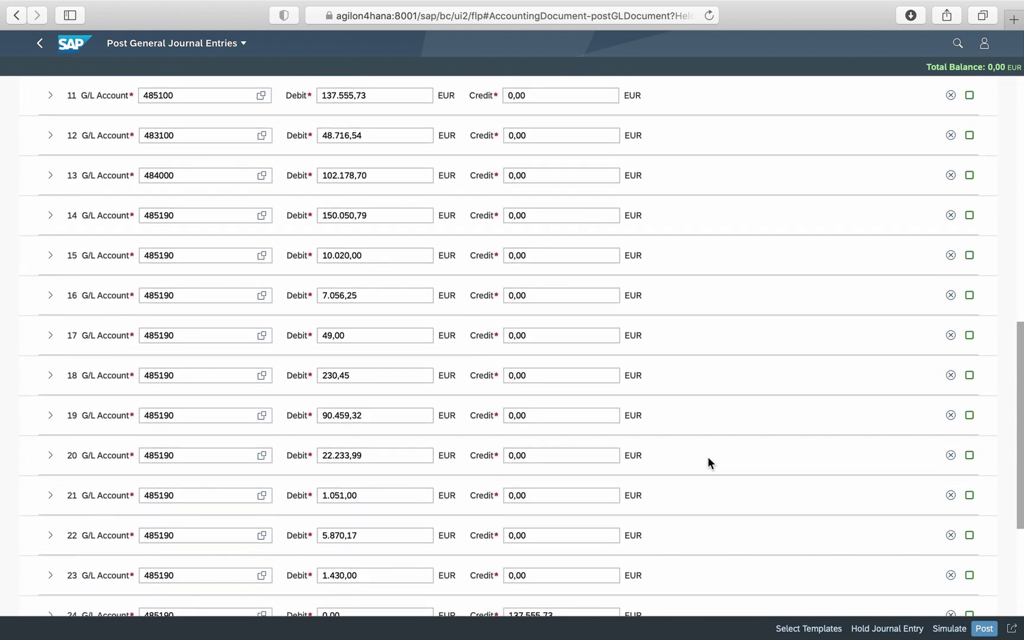
scroll(708, 457, down, 3)
scroll(708, 458, down, 3)
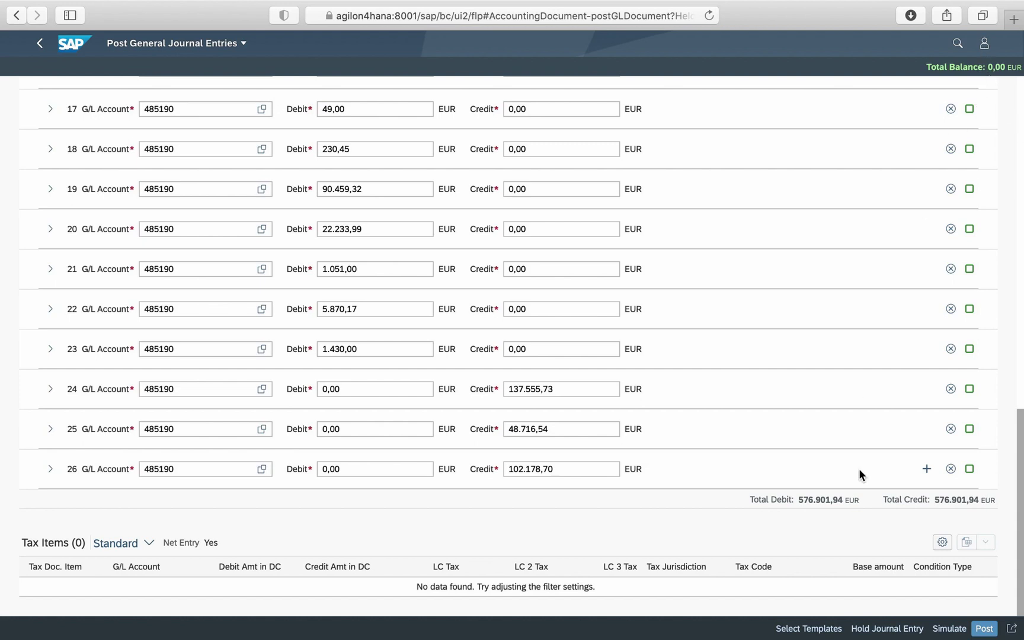
scroll(858, 468, up, 15)
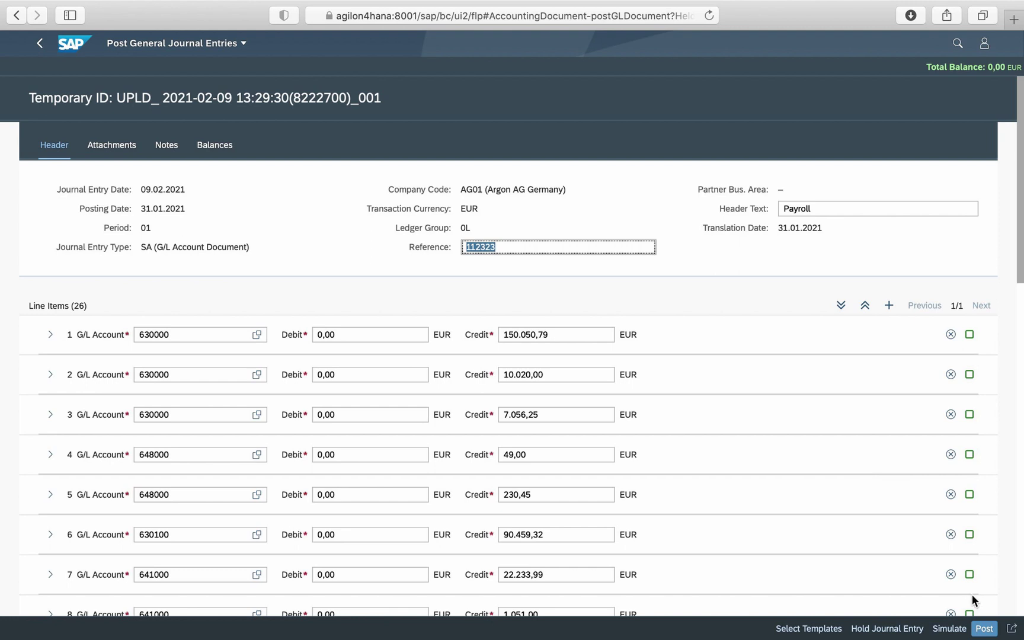
Post the entry as document 100000048 and display it in Manage Journal Entries
click(984, 629)
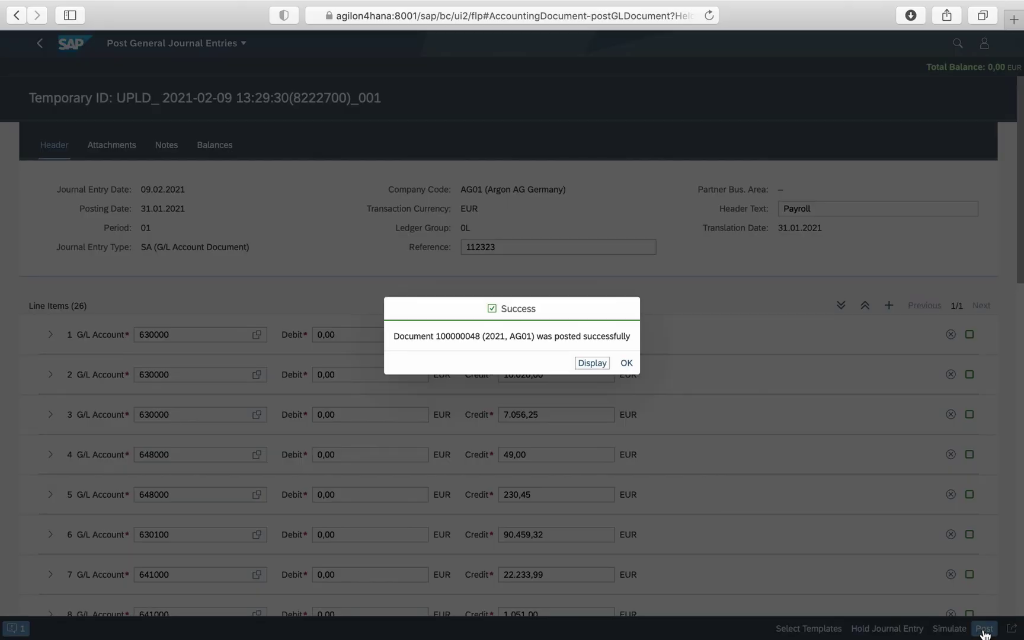
click(593, 363)
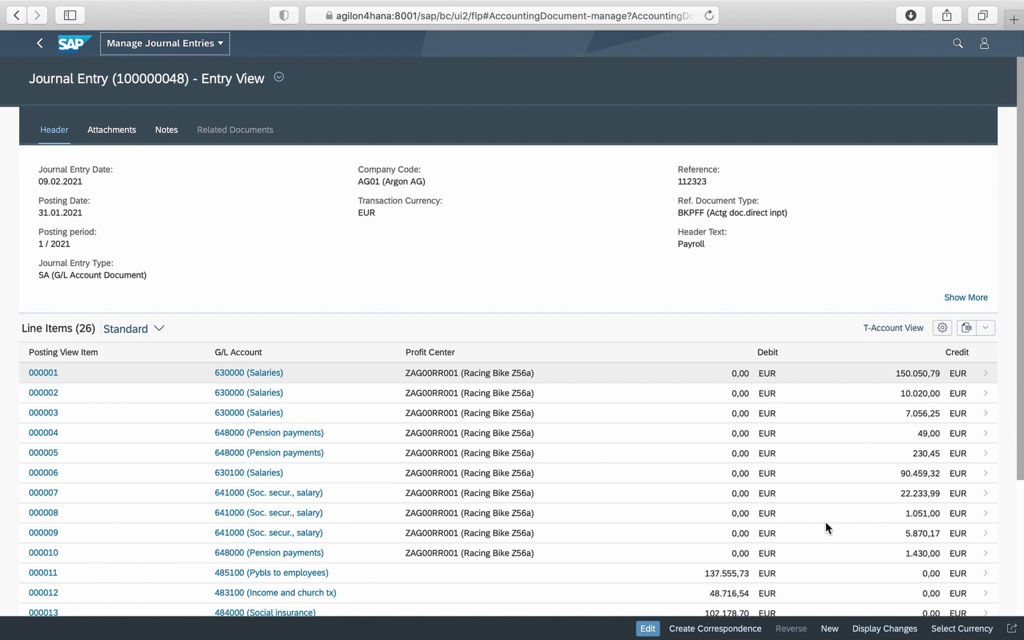
scroll(1019, 306, down, 5)
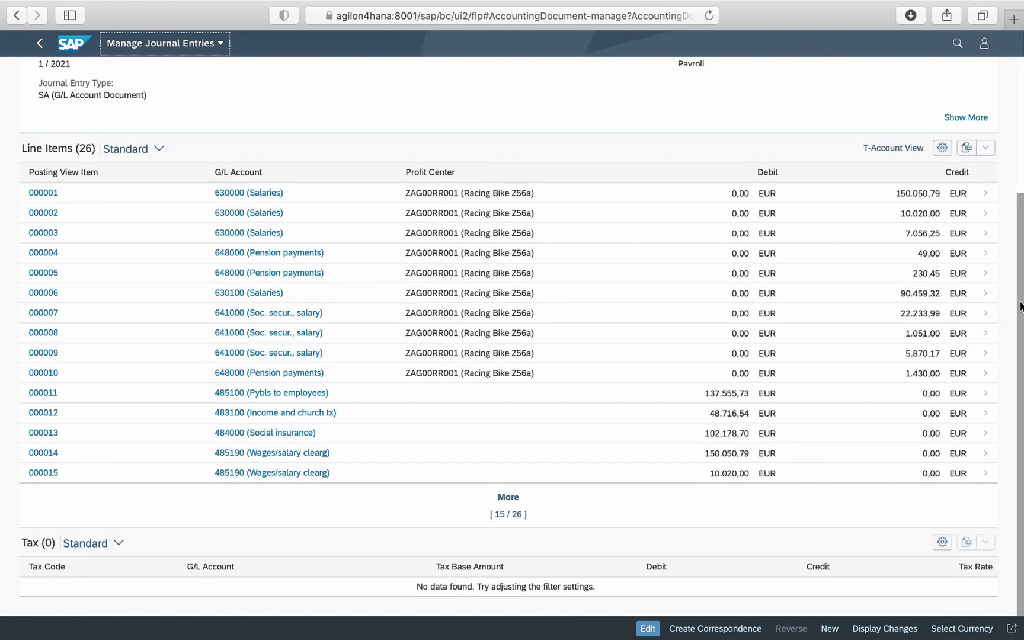
scroll(1020, 305, up, 5)
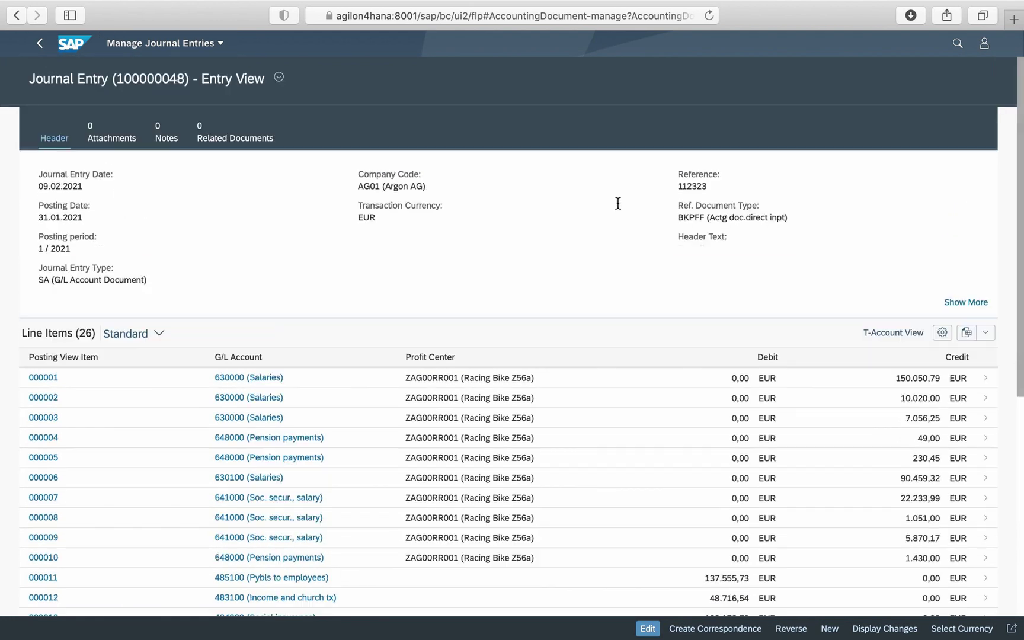
View document 100000048 as T-accounts with filters collapsed, then return to the launchpad
click(882, 339)
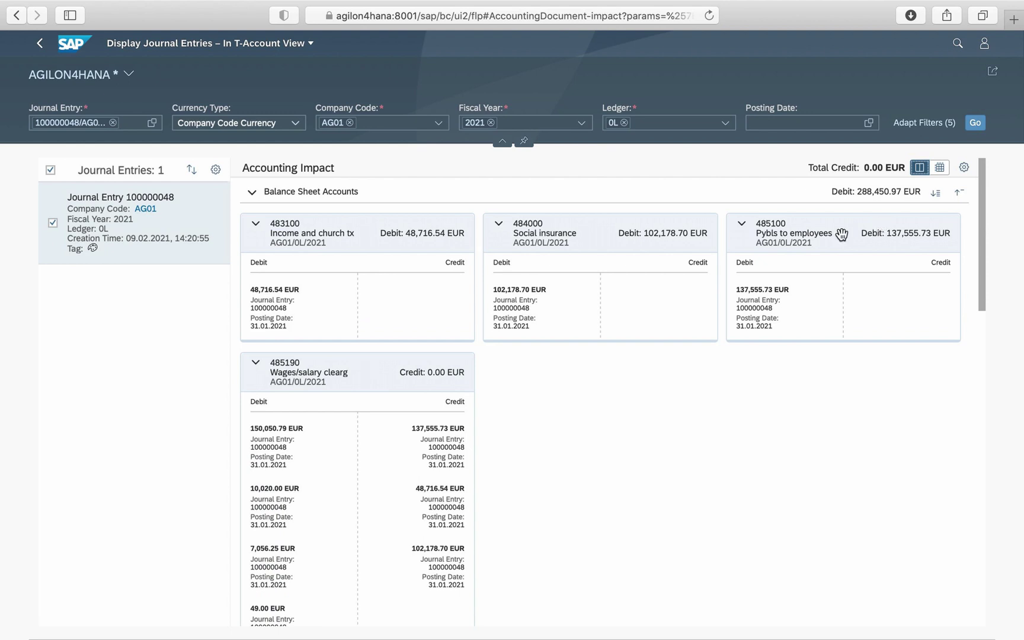
click(502, 150)
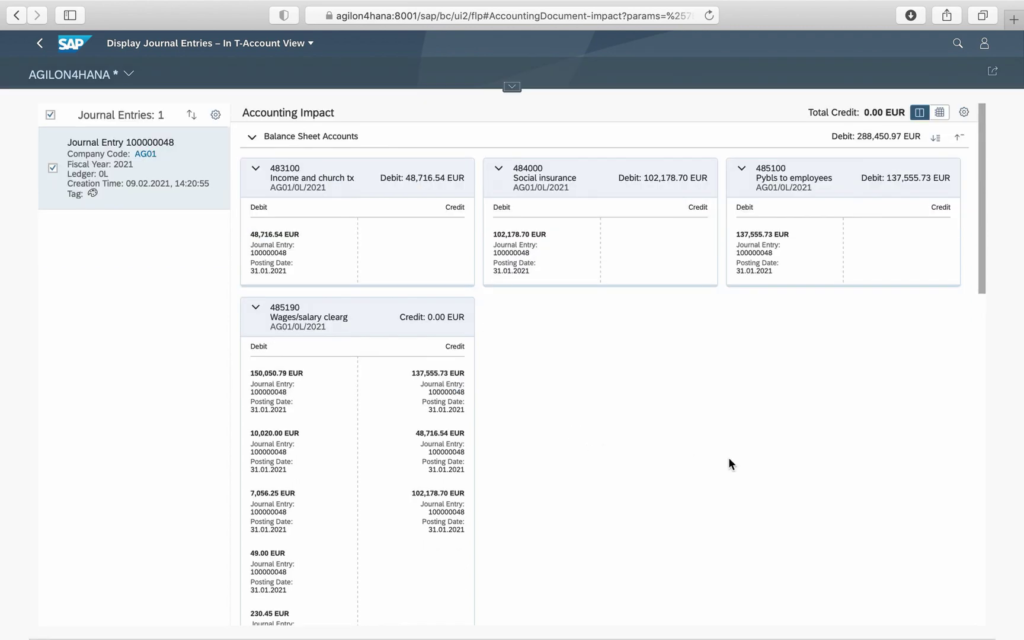
key(super+bracketleft)
key(super+bracketleft)
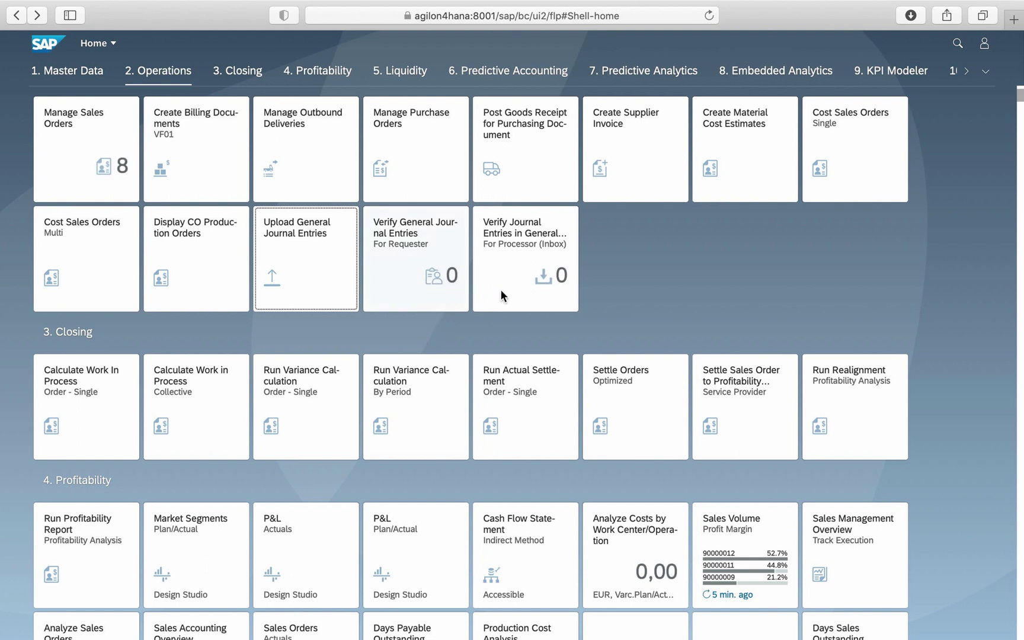
In Verify General Journal Entries, upload Payroll_import.xlsx and open the held entry for submission
click(409, 296)
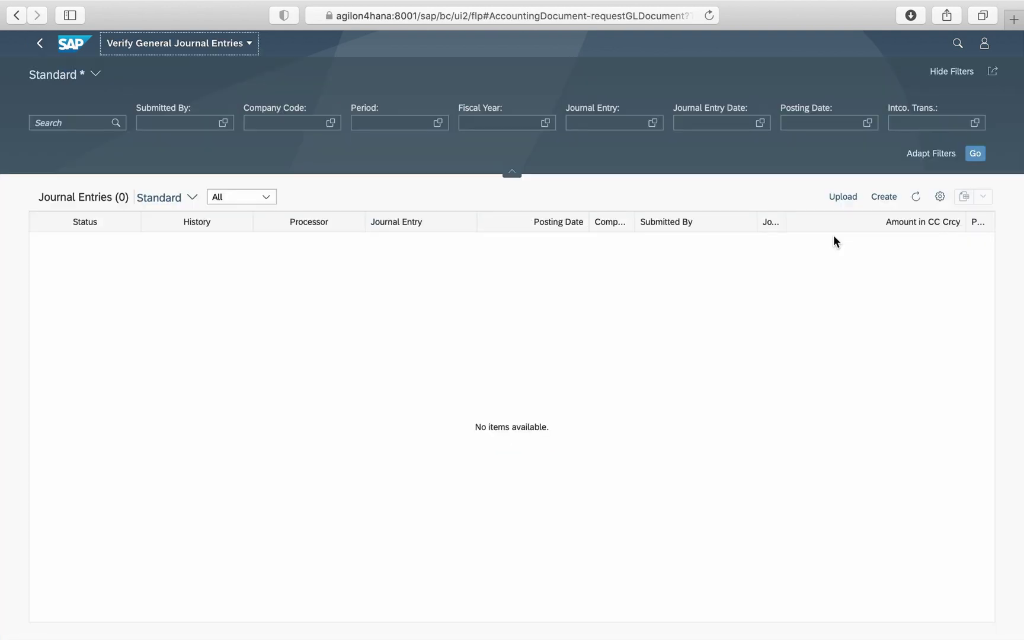
click(852, 203)
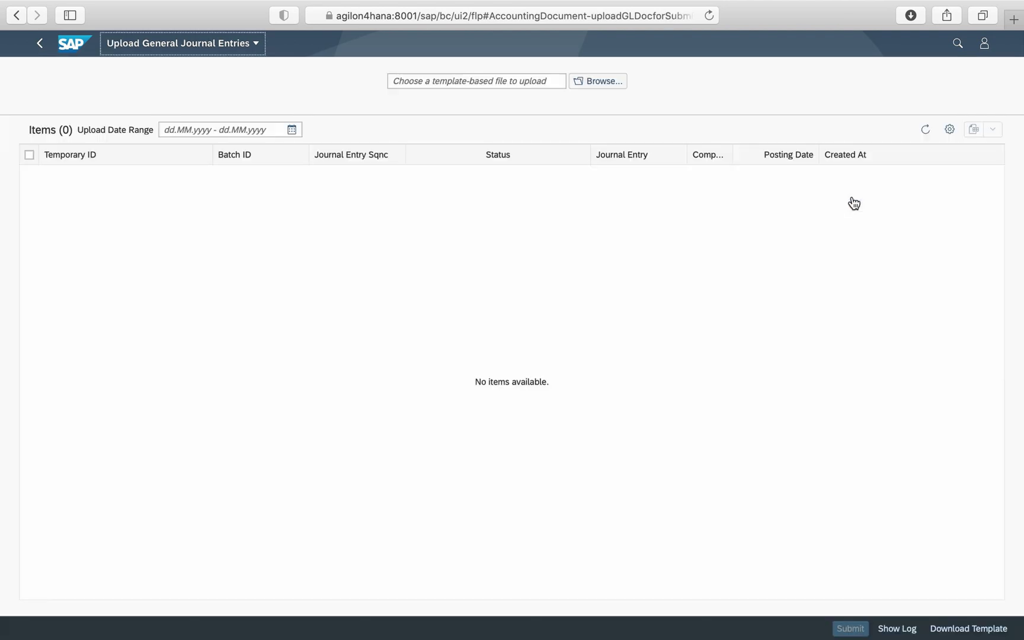
click(594, 81)
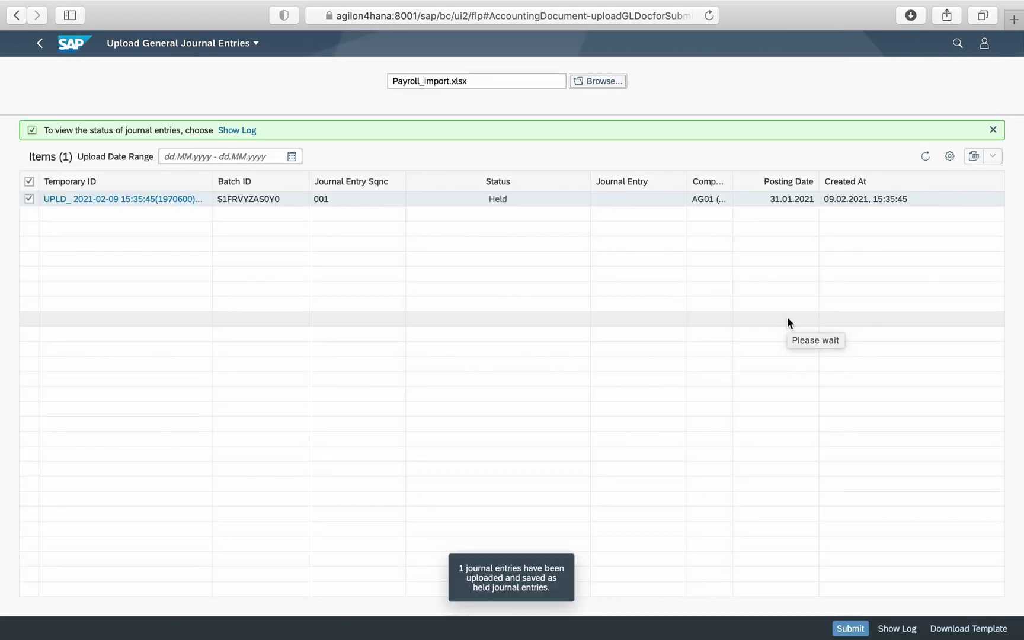
click(165, 201)
click(340, 197)
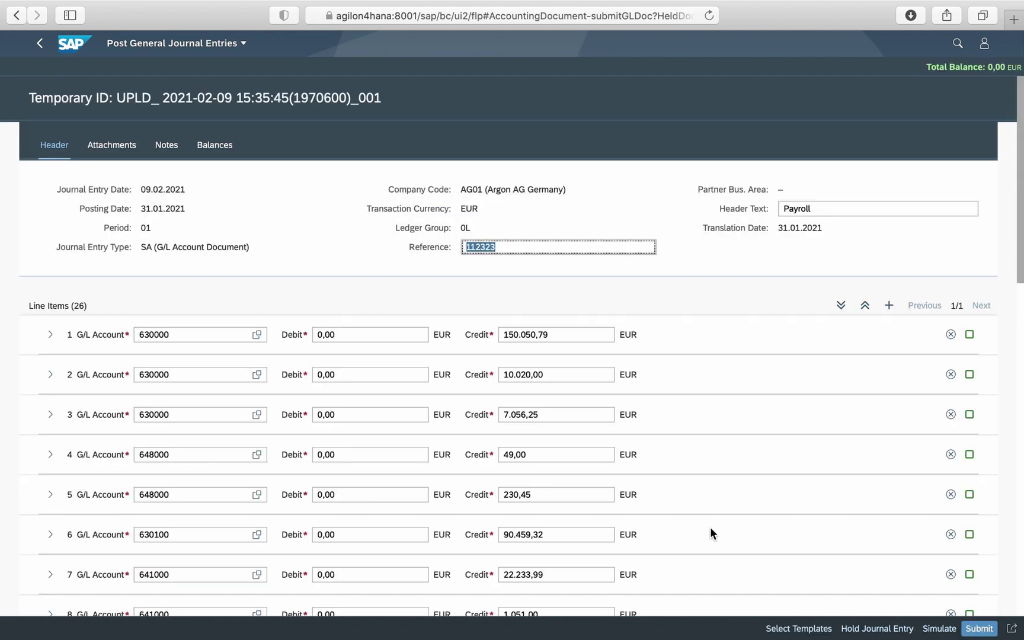
scroll(710, 531, down, 1)
scroll(710, 532, down, 1)
scroll(710, 532, down, 1)
scroll(711, 532, down, 1)
scroll(710, 531, down, 2)
scroll(709, 532, down, 1)
scroll(710, 532, down, 1)
scroll(710, 532, down, 1)
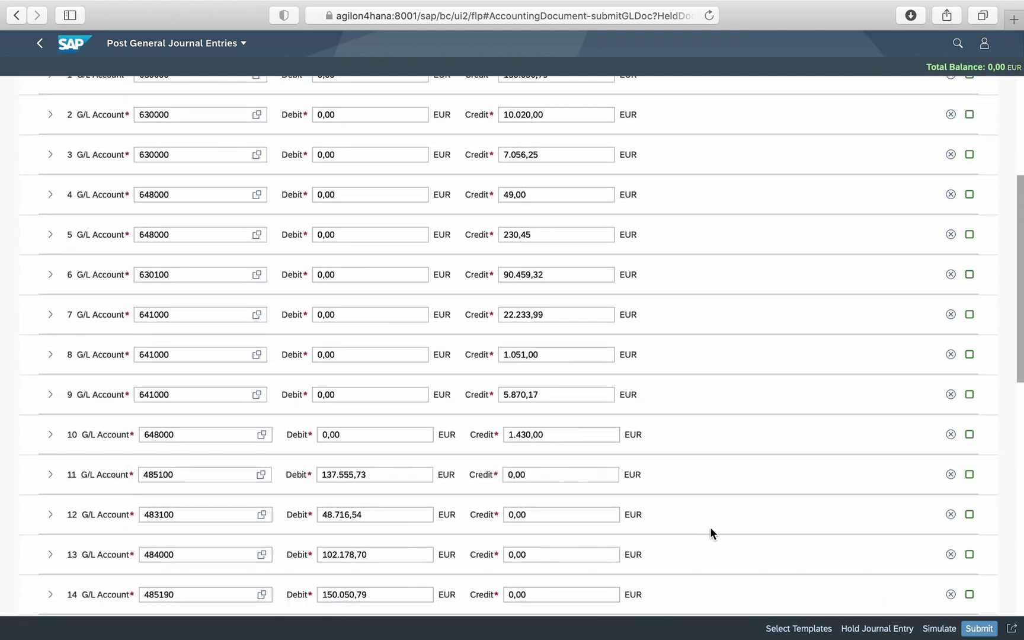
scroll(709, 528, down, 3)
scroll(710, 527, down, 4)
scroll(710, 527, down, 10)
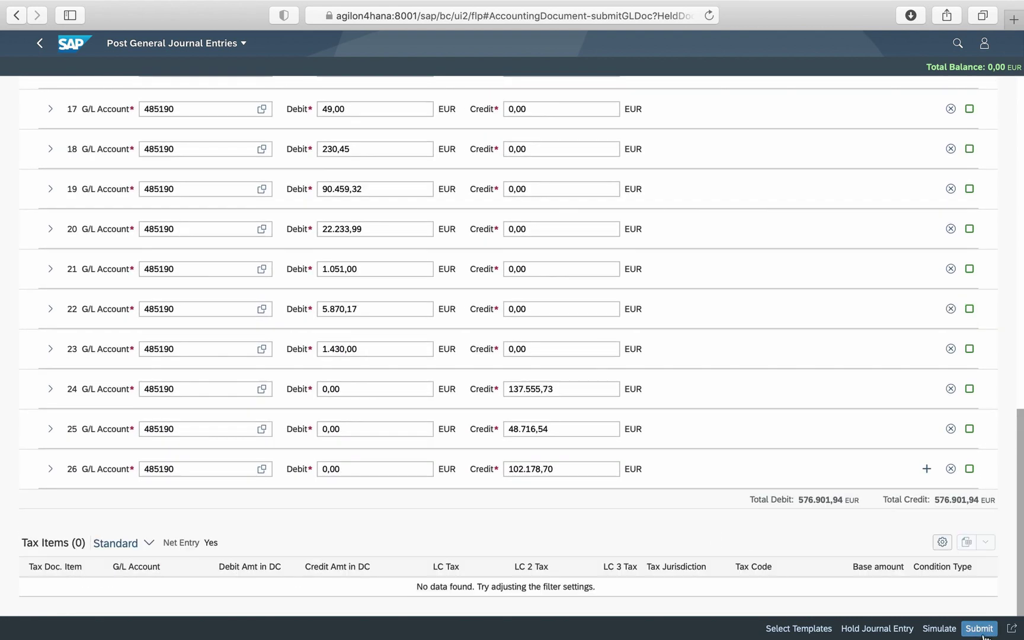